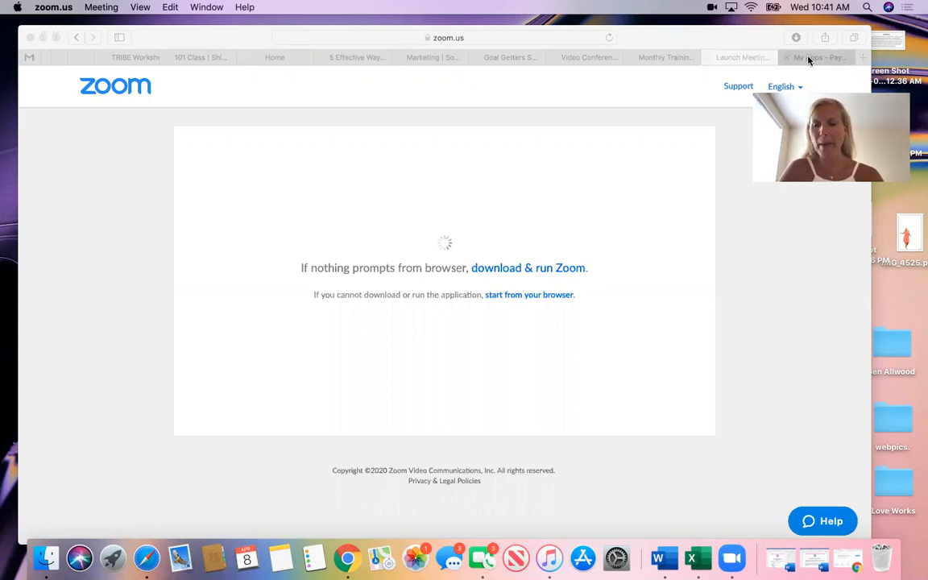
Open the PayPal buttons tool on the PayPal Tools & Resources page and start creating a Buy Now button.
left_click(809, 59)
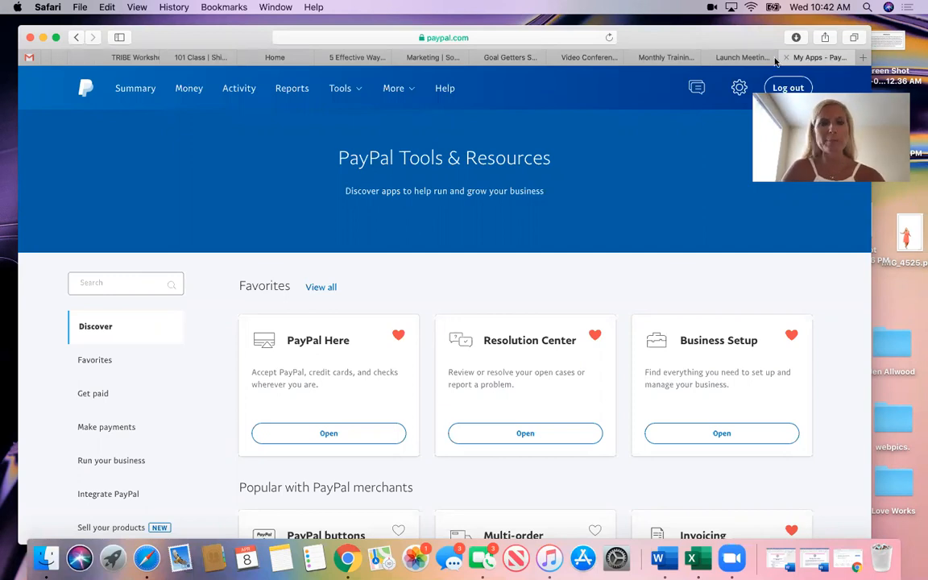
mouse_move(338, 91)
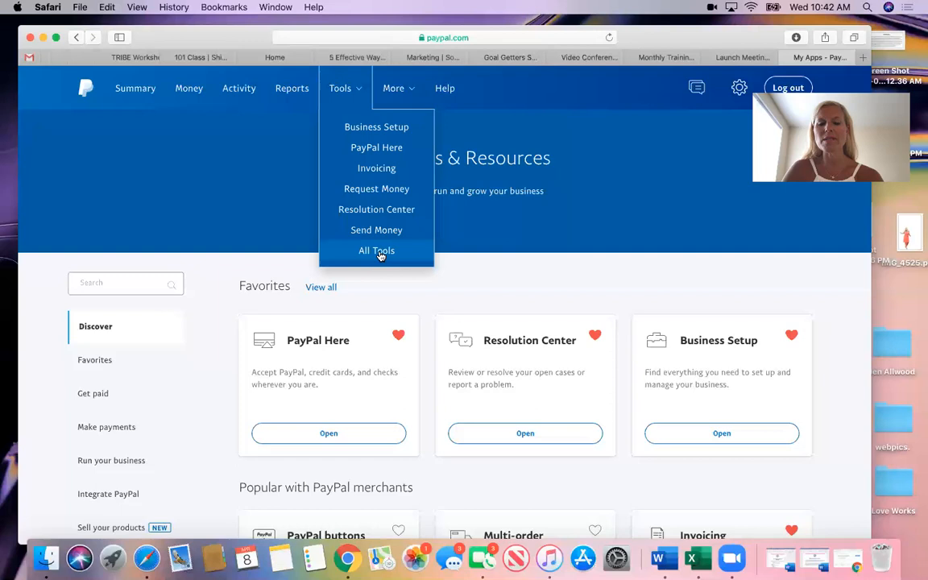
scroll(456, 323, "down", 5)
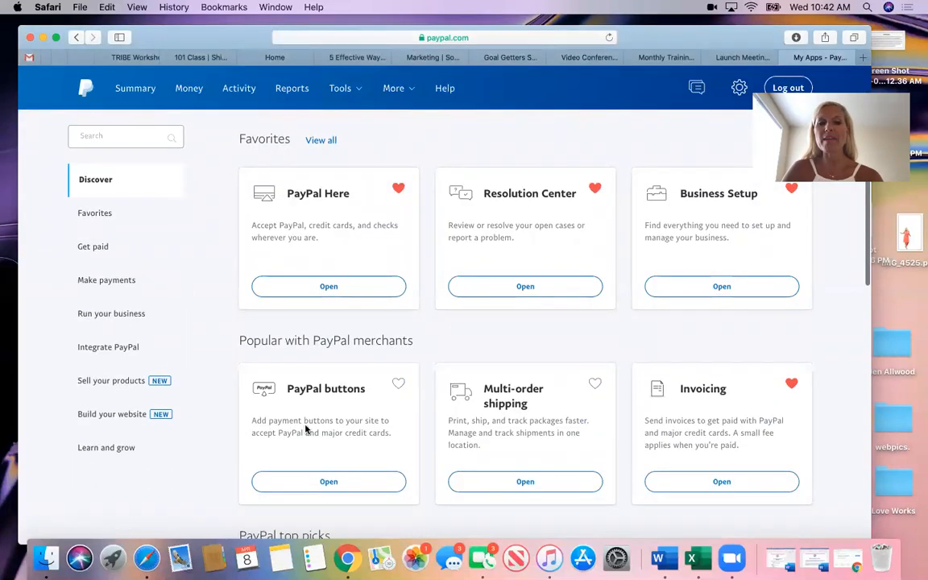
left_click(328, 485)
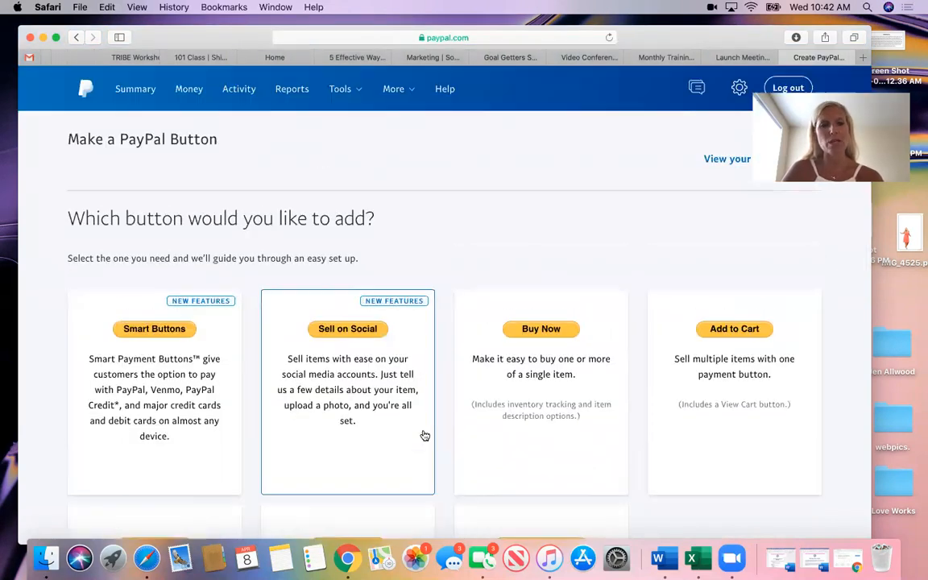
scroll(425, 436, "down", 3)
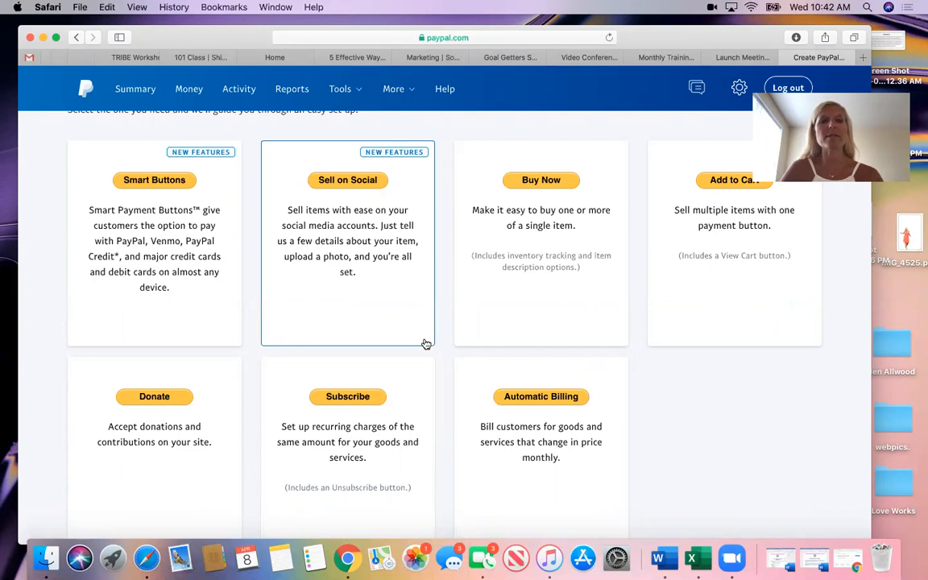
left_click(550, 184)
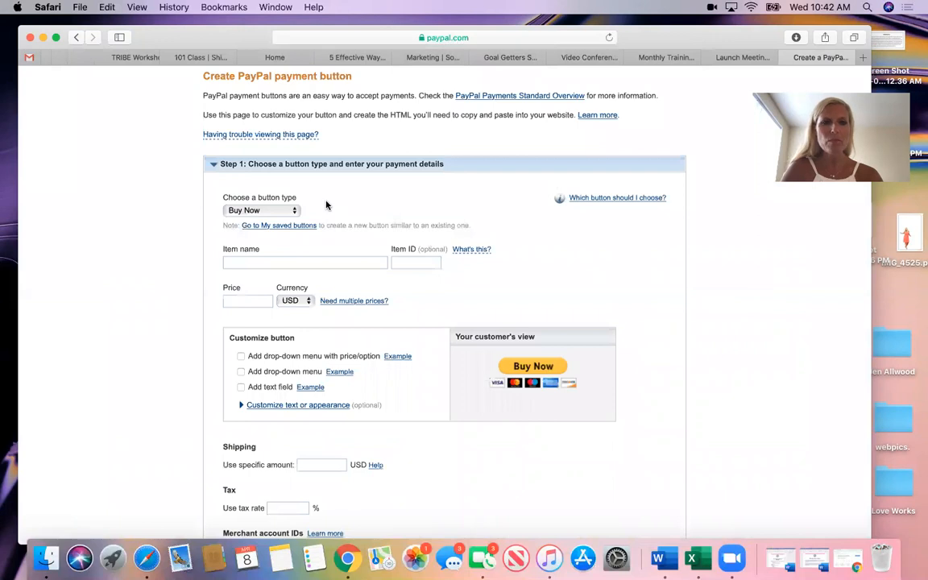
Keep Buy Now as the button type and name the item "1:1 coaching April 8".
left_click(265, 212)
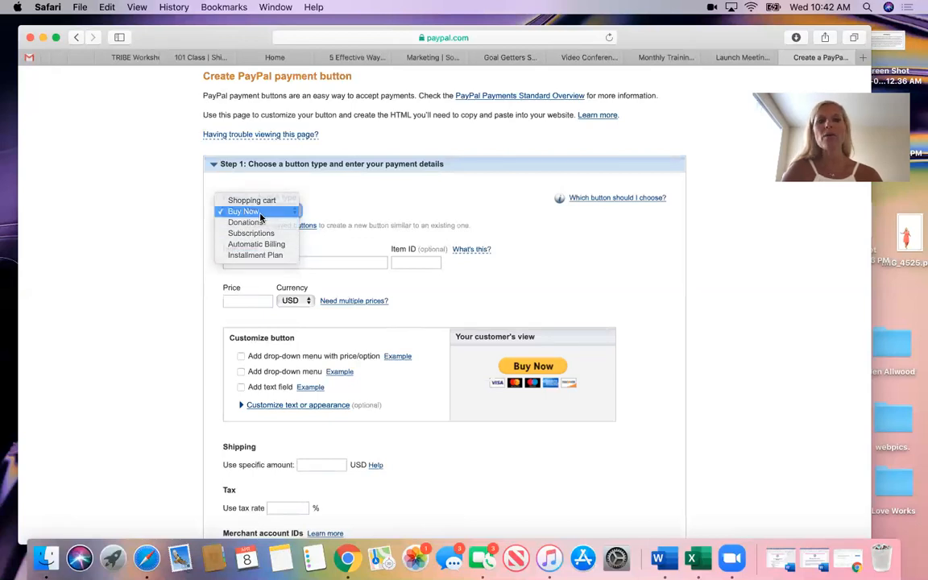
left_click(260, 213)
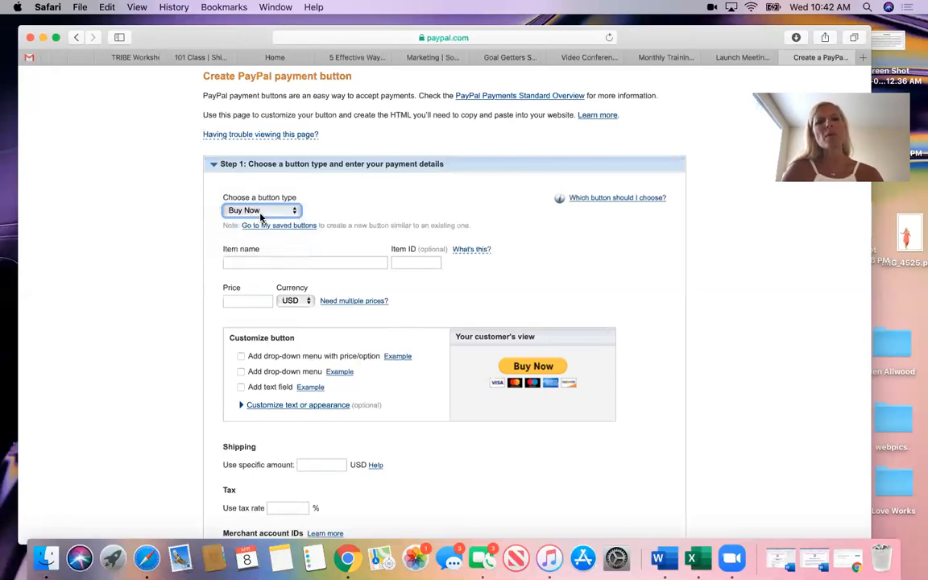
left_click(257, 263)
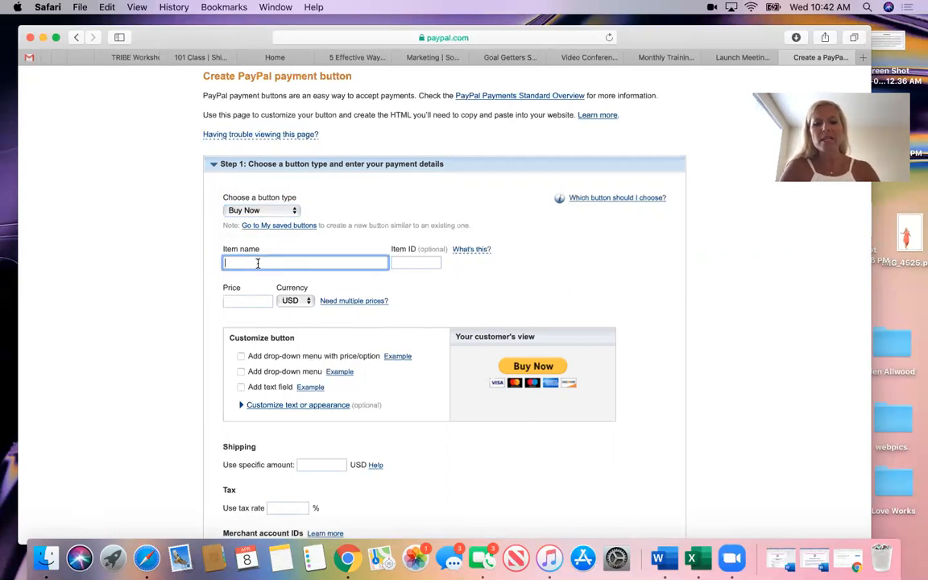
type("1:")
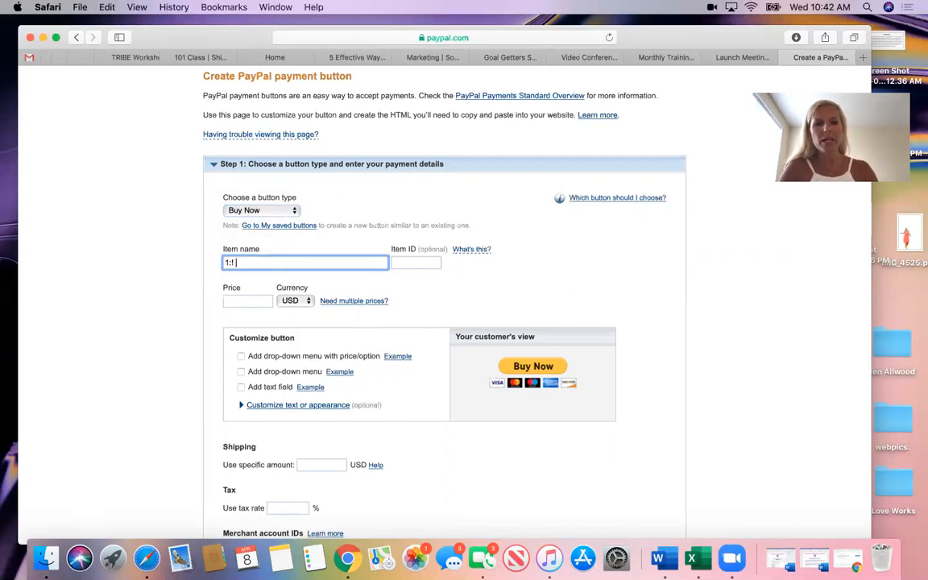
type("1 coaching")
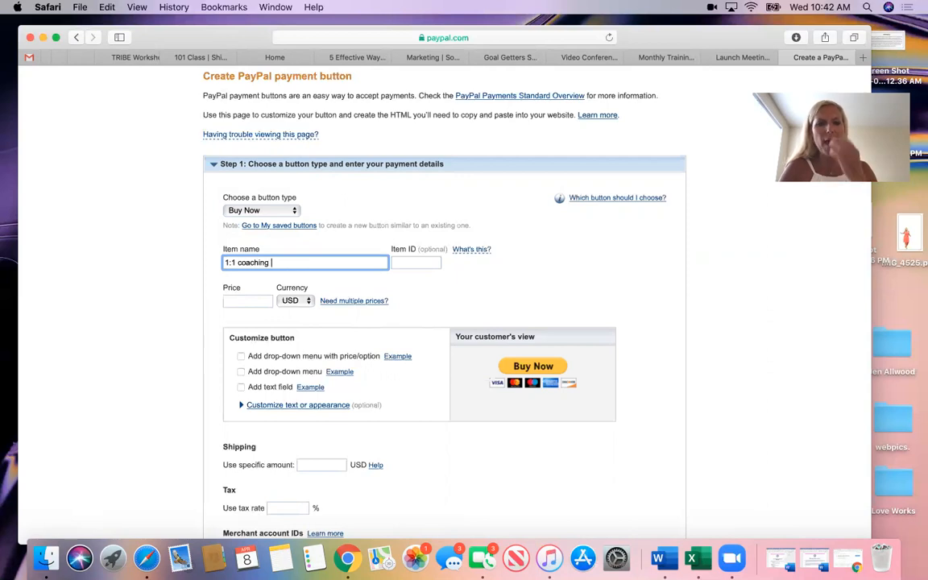
type(" April")
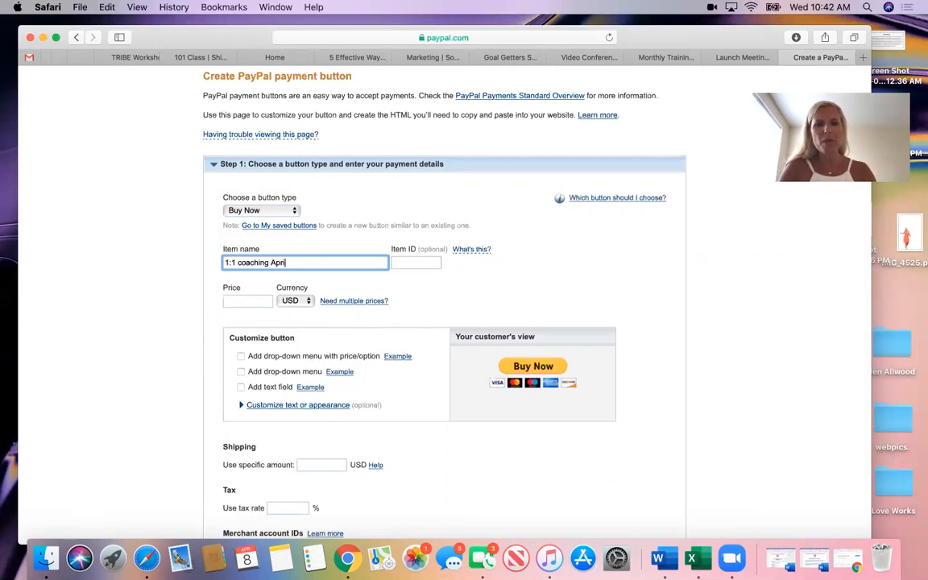
type(" 8")
Set the item's price to 50.00 USD.
left_click(244, 301)
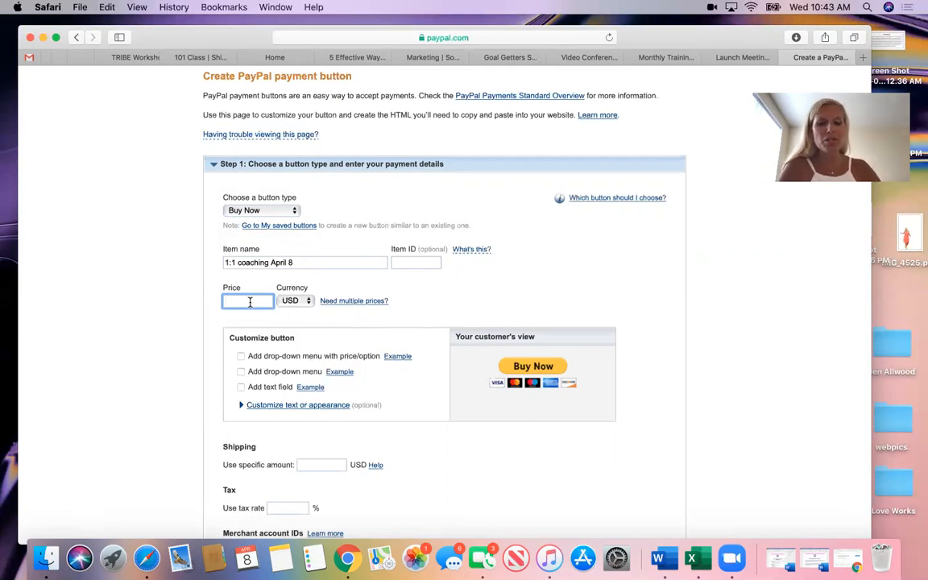
type("50.00")
left_click(261, 323)
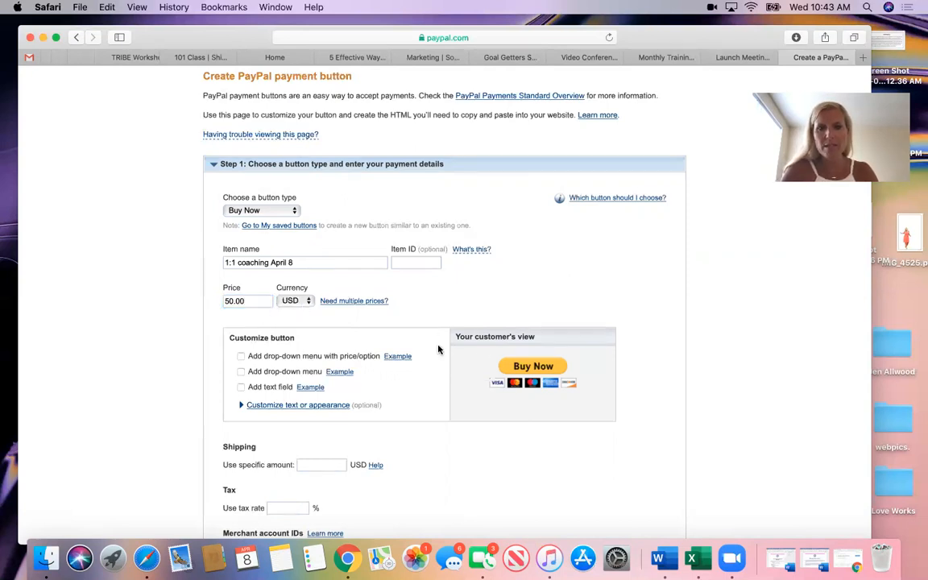
Review the button's customization, shipping, tax and merchant account options, plus the optional inventory, profit and loss tracking settings.
scroll(320, 360, "down", 2)
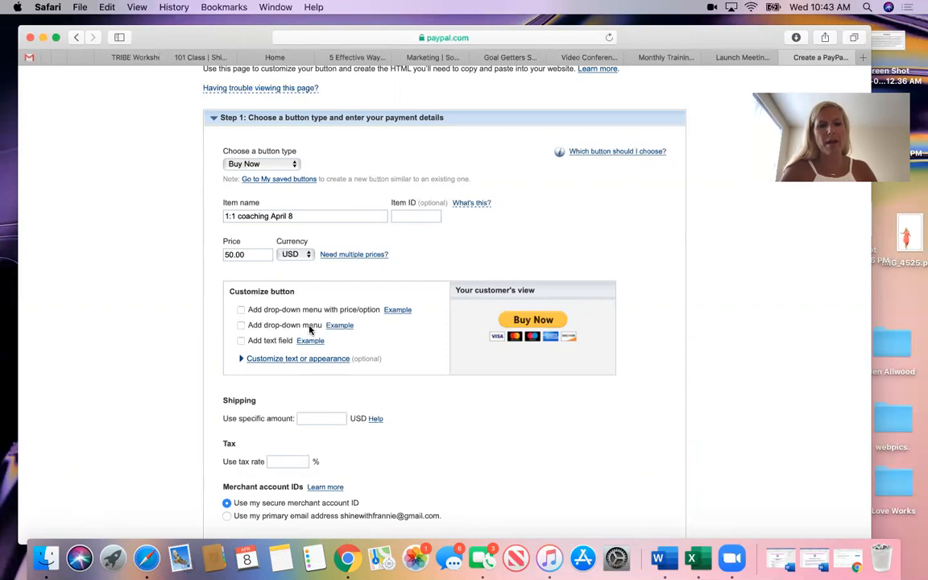
scroll(314, 338, "down", 2)
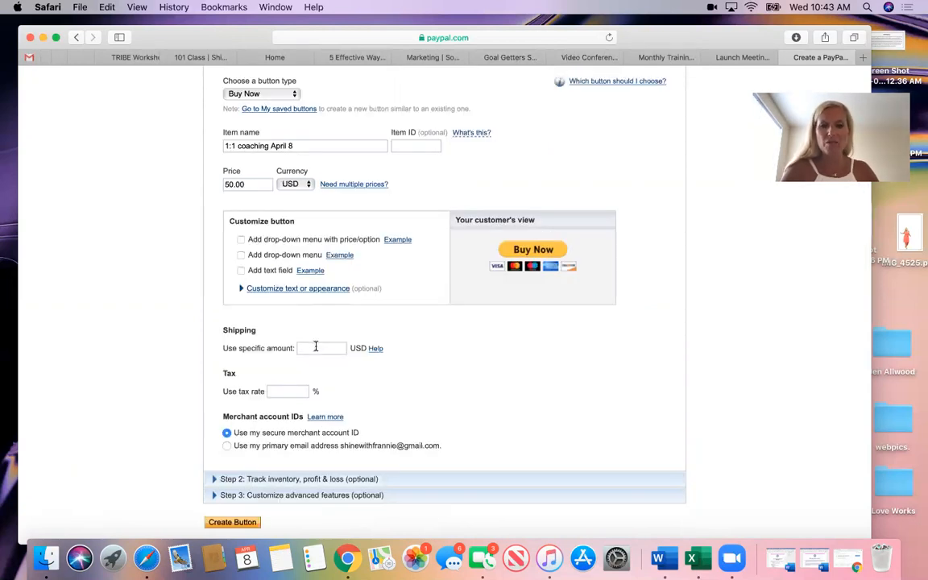
scroll(306, 348, "down", 2)
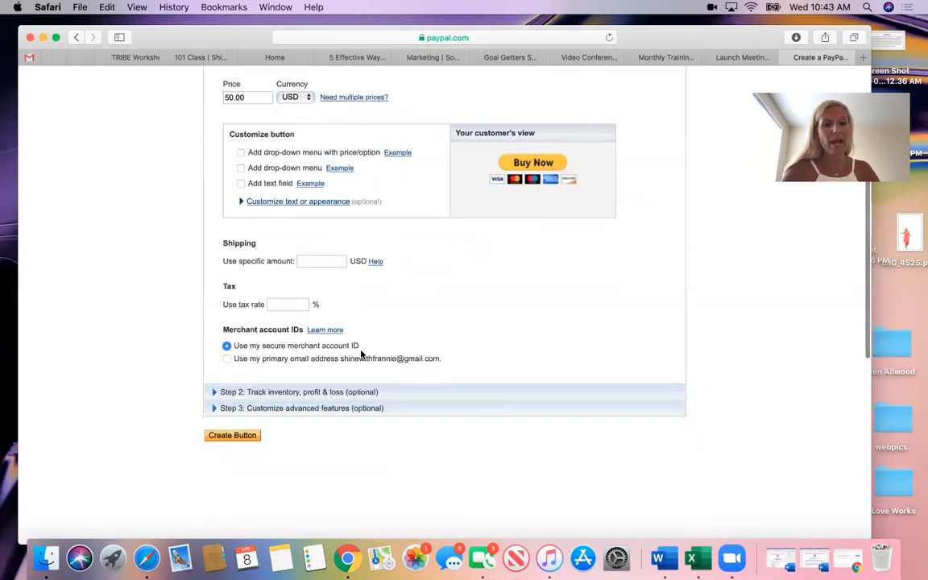
left_click(264, 393)
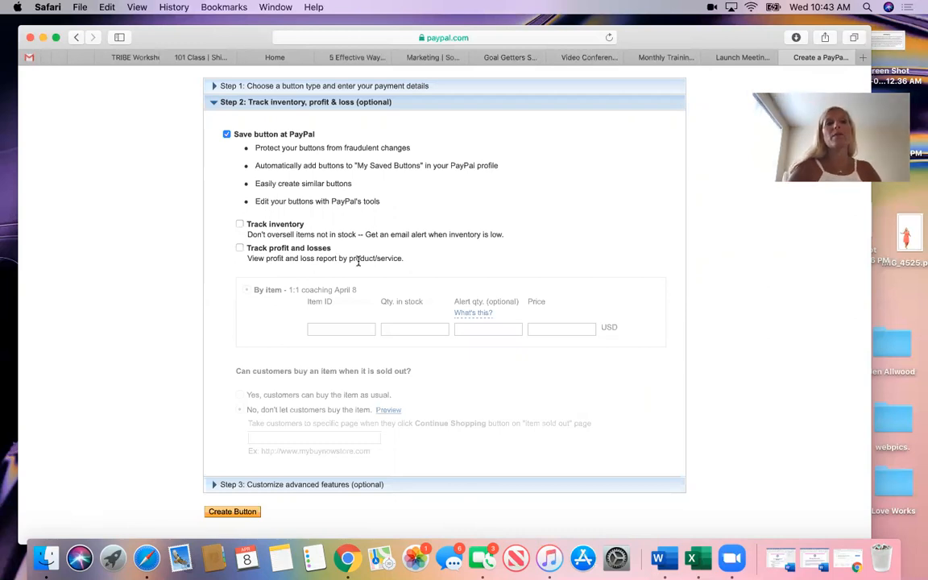
scroll(445, 330, "down", 3)
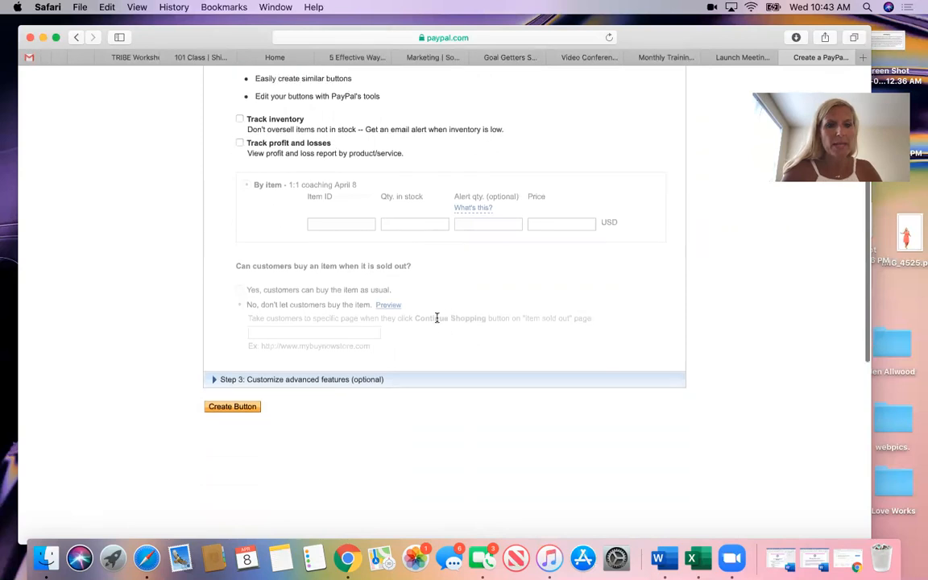
In the advanced features, allow customers to change order quantities, but disable special instructions and the shipping address requirement.
left_click(300, 379)
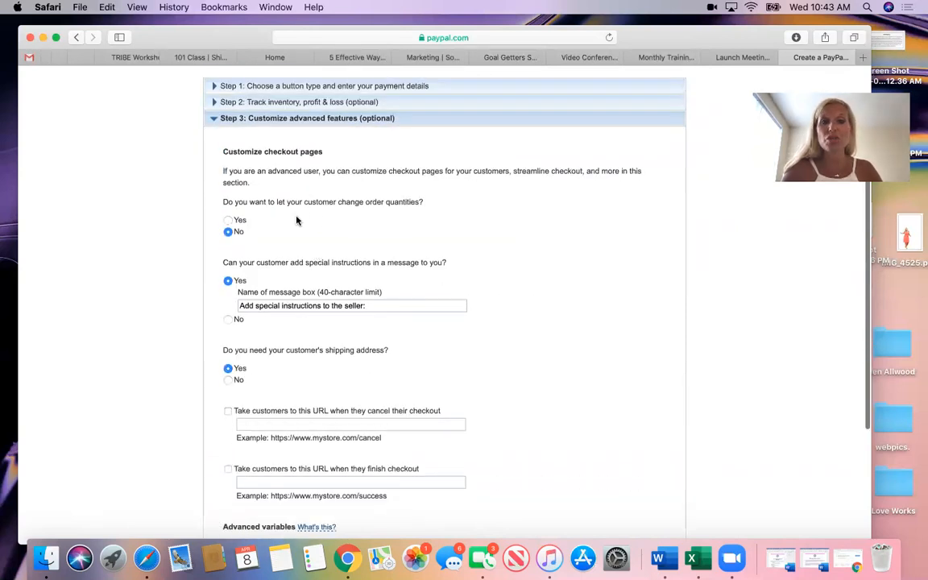
left_click(234, 220)
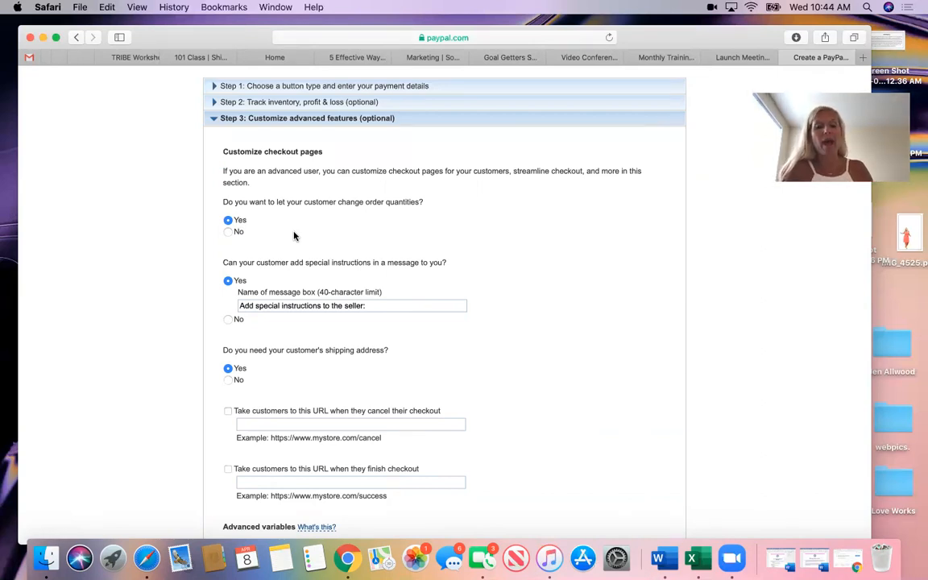
scroll(294, 235, "down", 2)
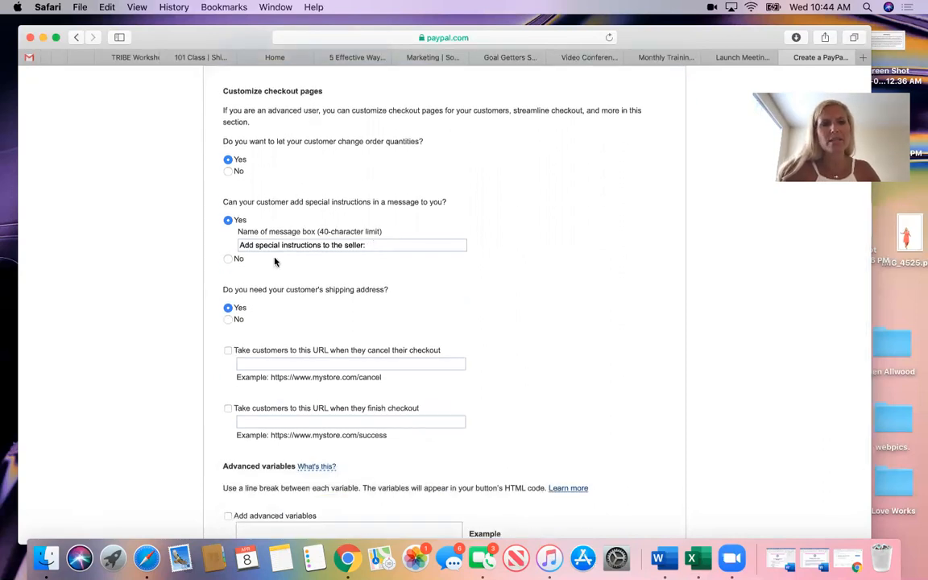
left_click(229, 259)
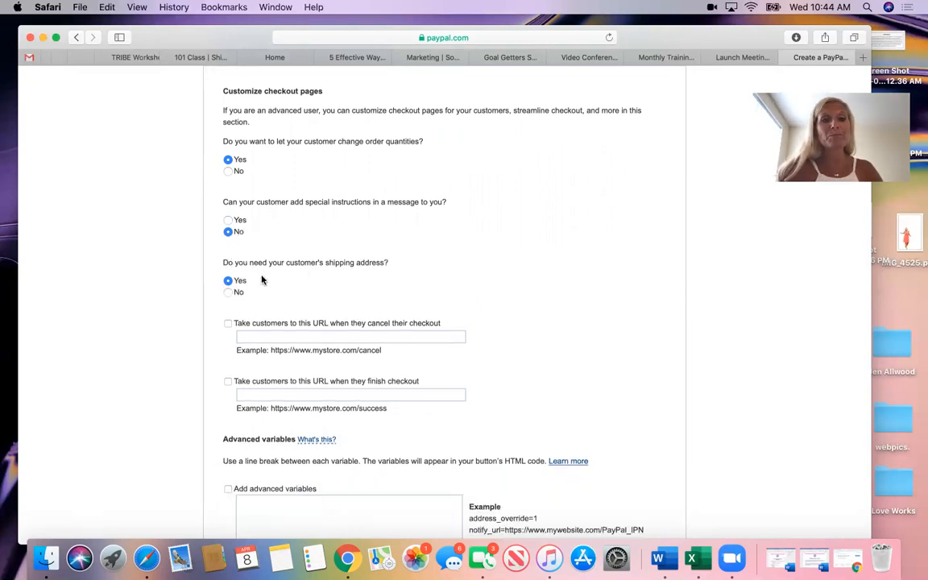
left_click(228, 292)
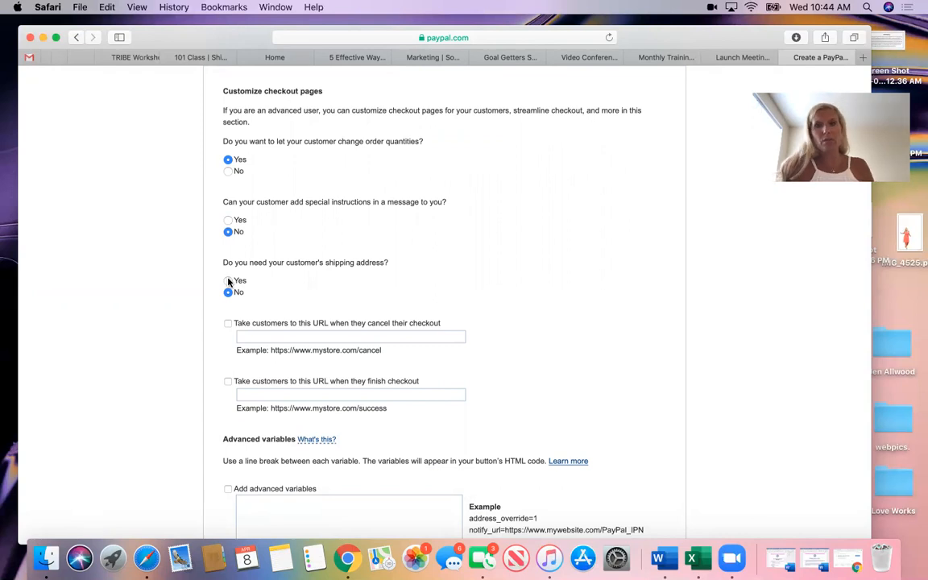
Create the payment button and copy its payment link in the email version of the code.
scroll(464, 321, "down", 2)
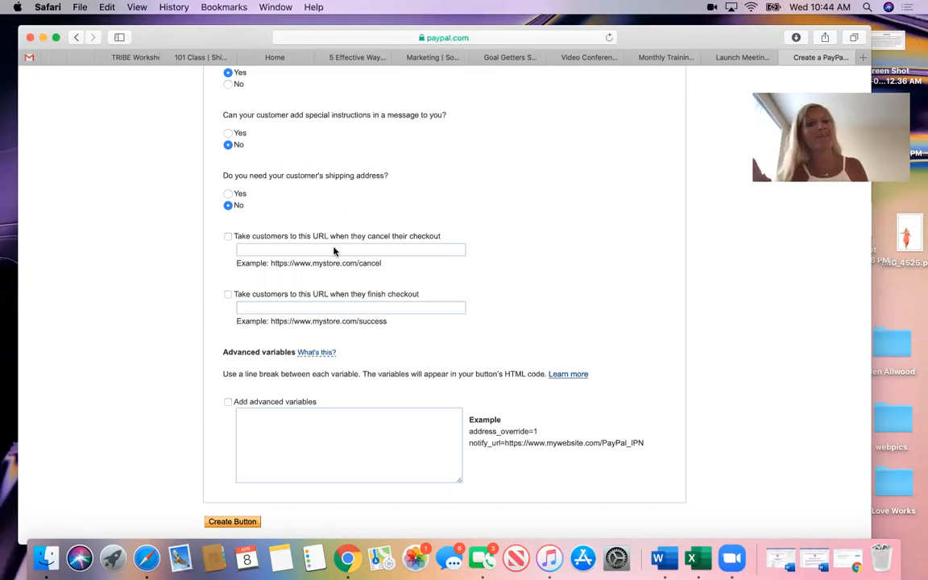
left_click(233, 521)
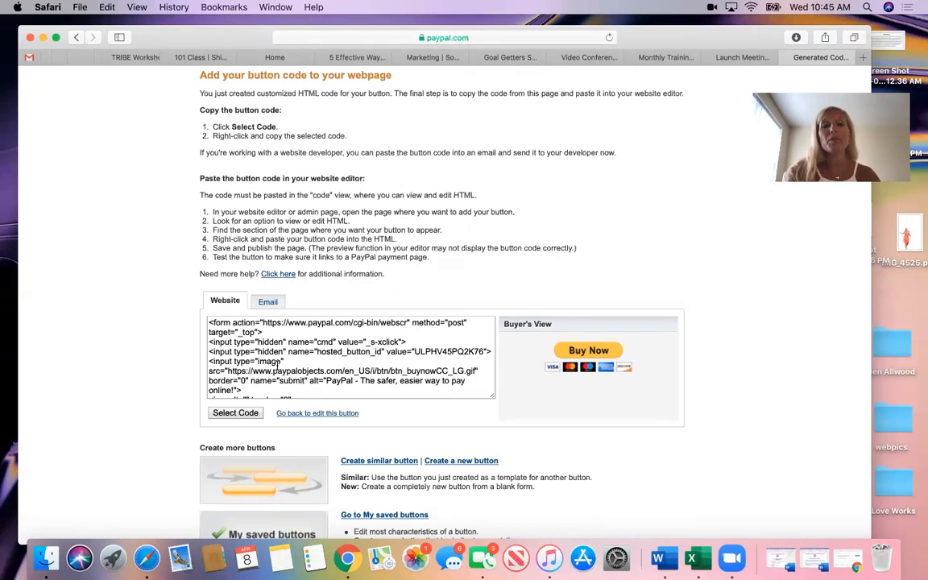
left_click(269, 303)
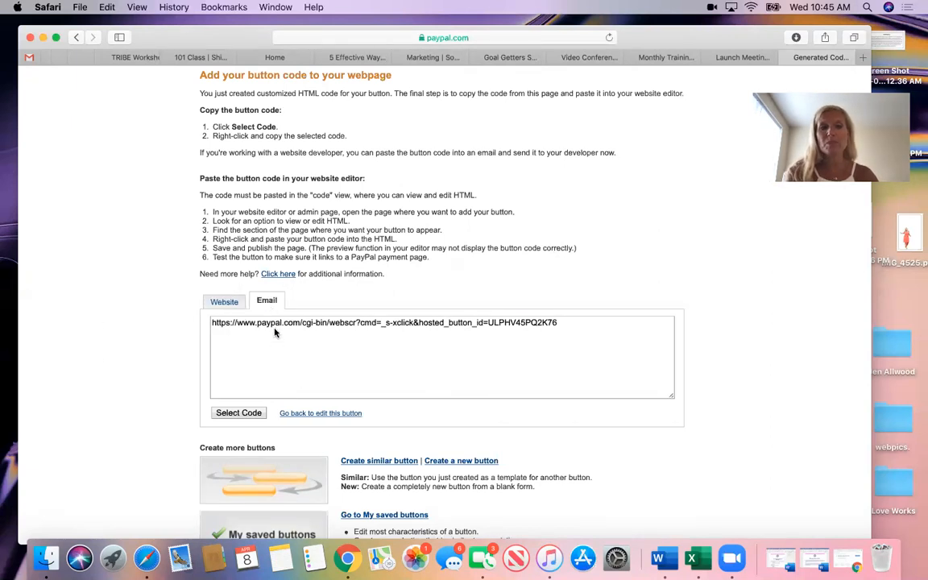
left_click(274, 332)
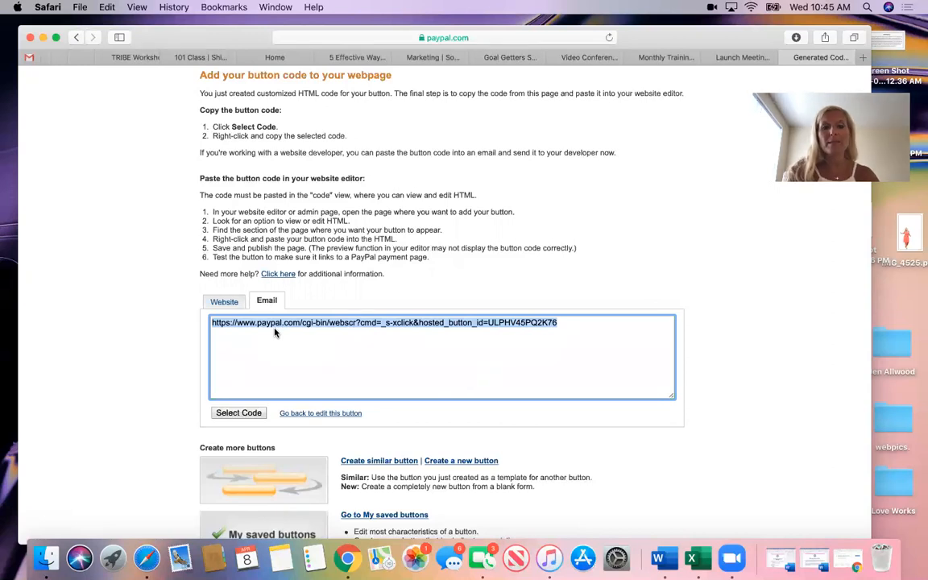
Switch to Gmail and start a new message in the enlarged compose window.
left_click(35, 55)
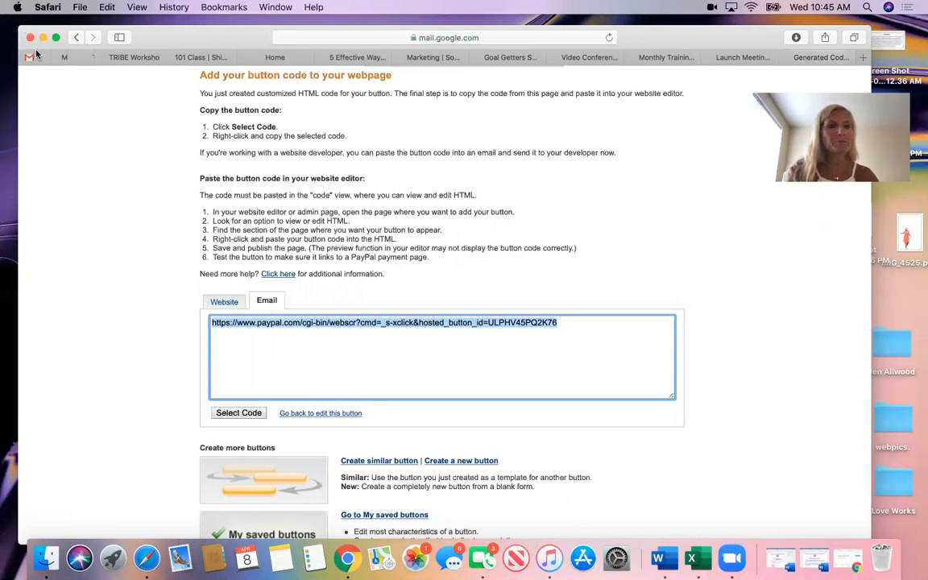
left_click(51, 152)
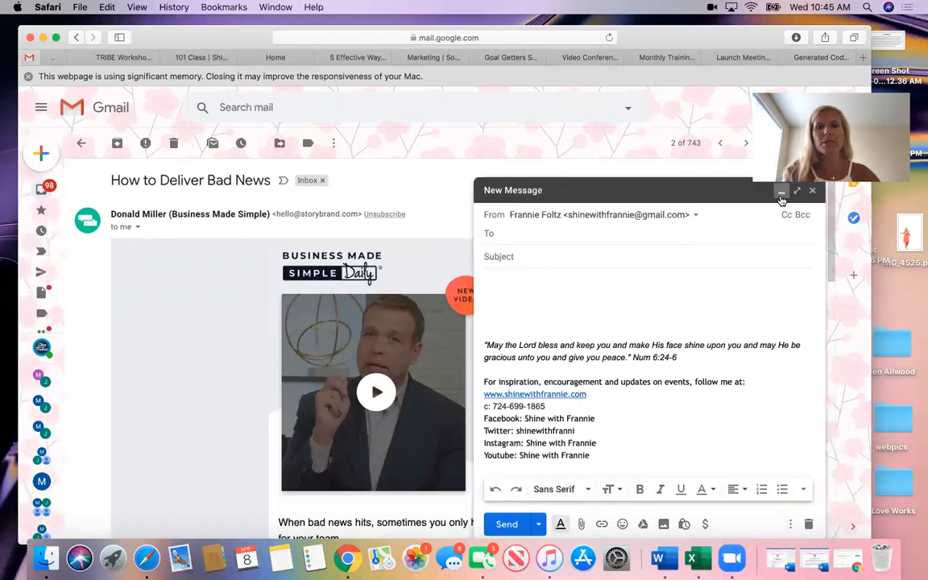
left_click(778, 188)
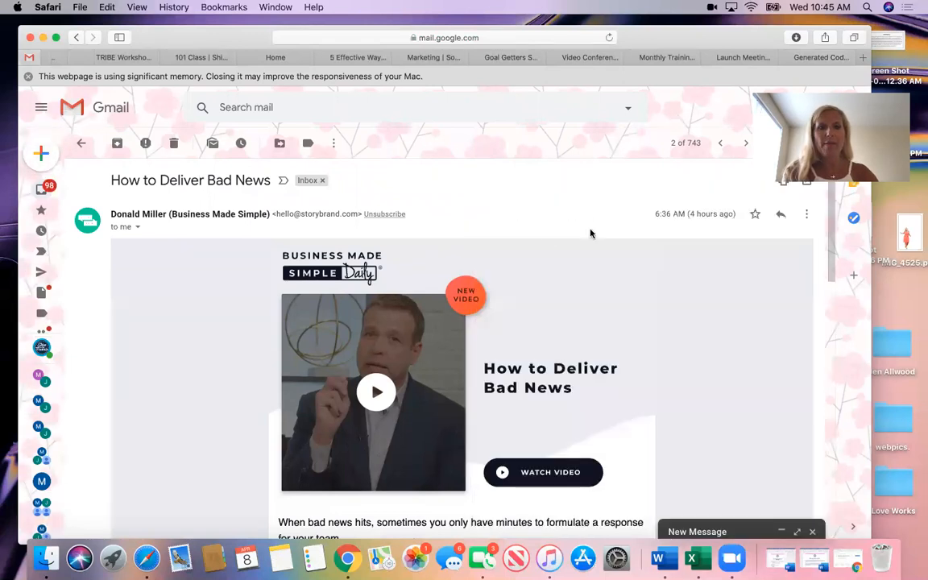
left_click(797, 532)
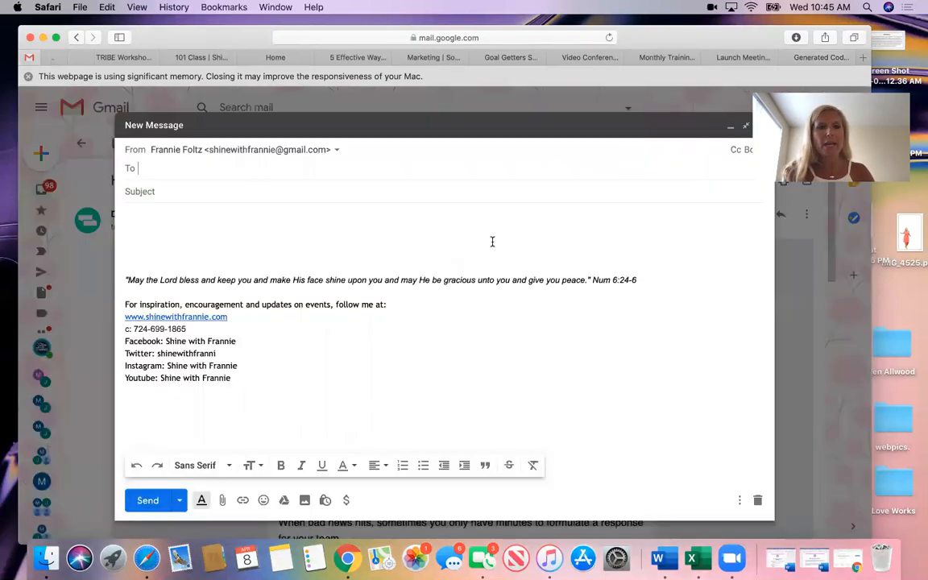
Give the new message the subject "Coaching 1:1".
left_click(484, 190)
type("C")
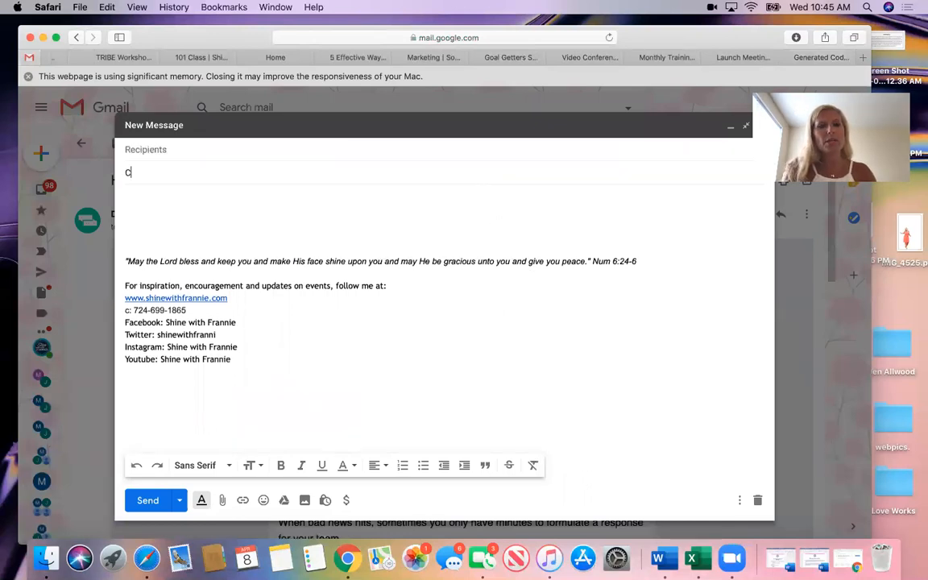
type("oaching 1:1")
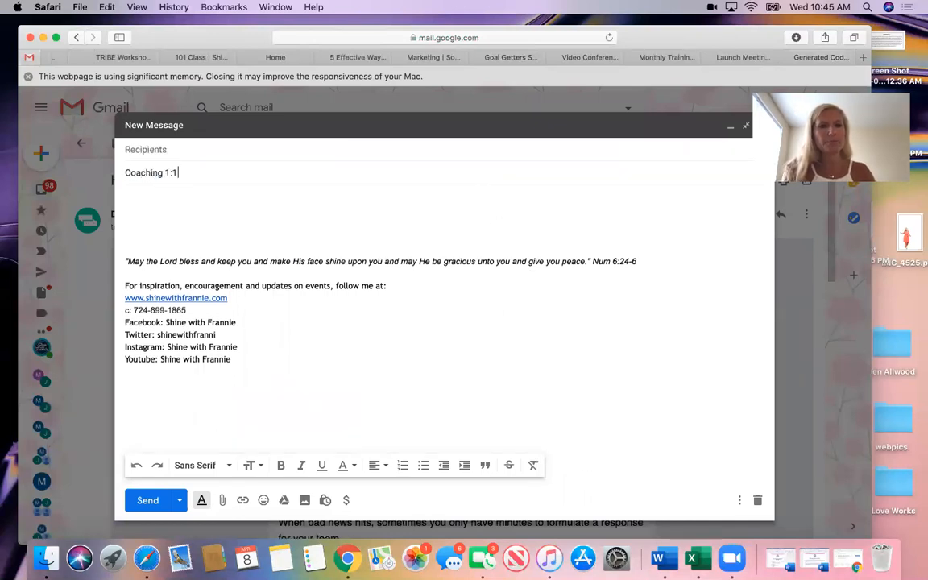
key("Tab")
Write "Hi!" and, on a new line, "Here is your coaching link!" in the message body.
type("Hi!")
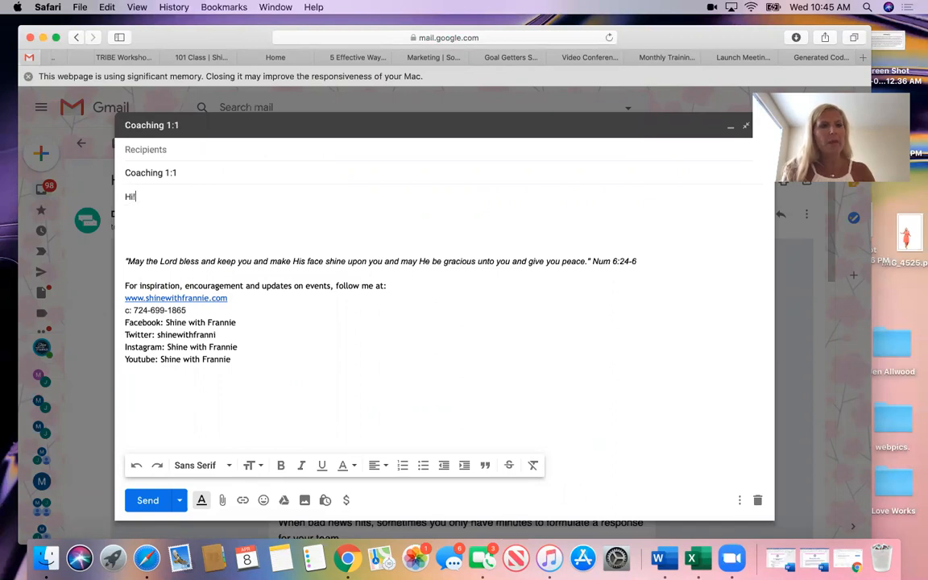
key("Return")
type("Here is your")
key("BackSpace")
key("BackSpace")
key("BackSpace")
key("BackSpace")
key("BackSpace")
key("BackSpace")
key("BackSpace")
type("is your coaching ")
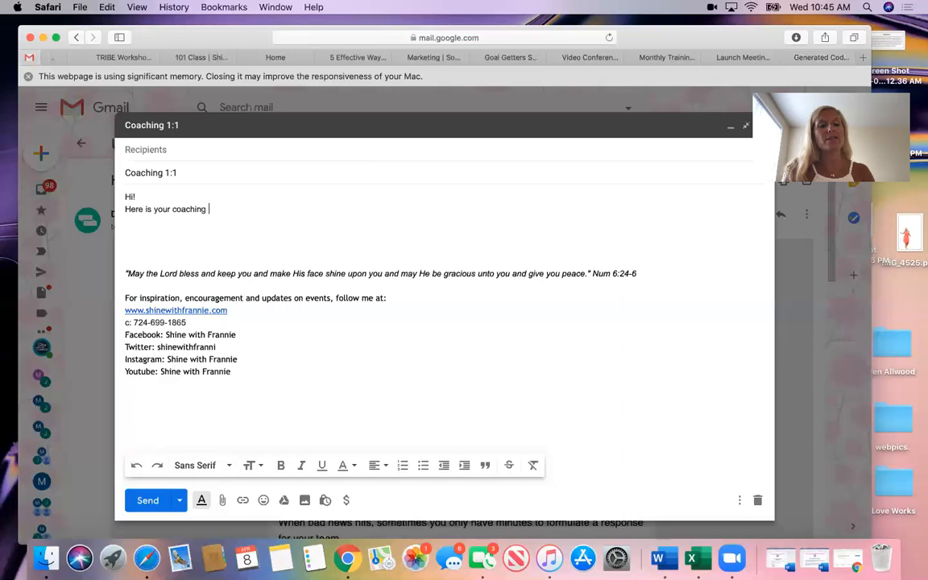
type("link!")
key("Return")
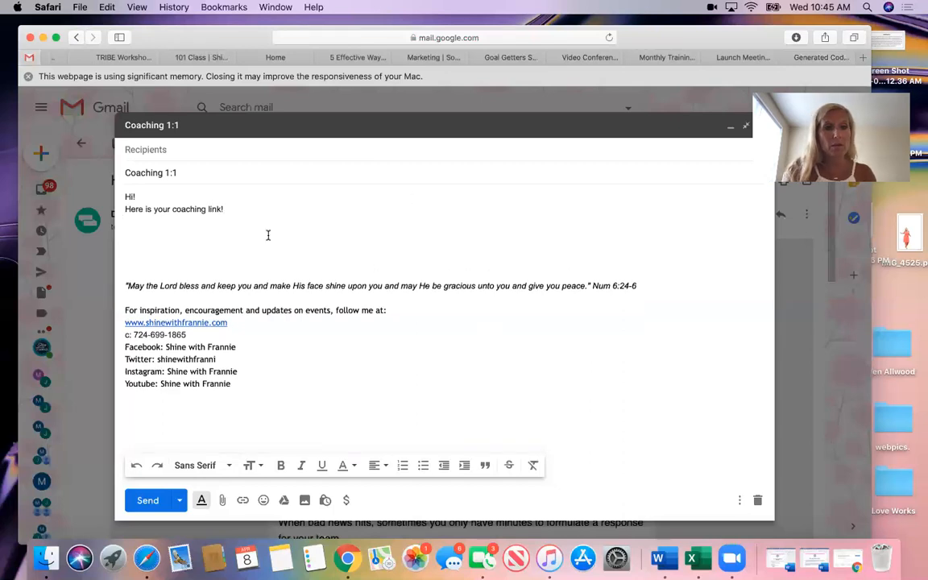
Hyperlink the words "coaching link!" in the message body to the copied PayPal payment URL.
left_click(170, 211)
left_click(234, 210, "shift")
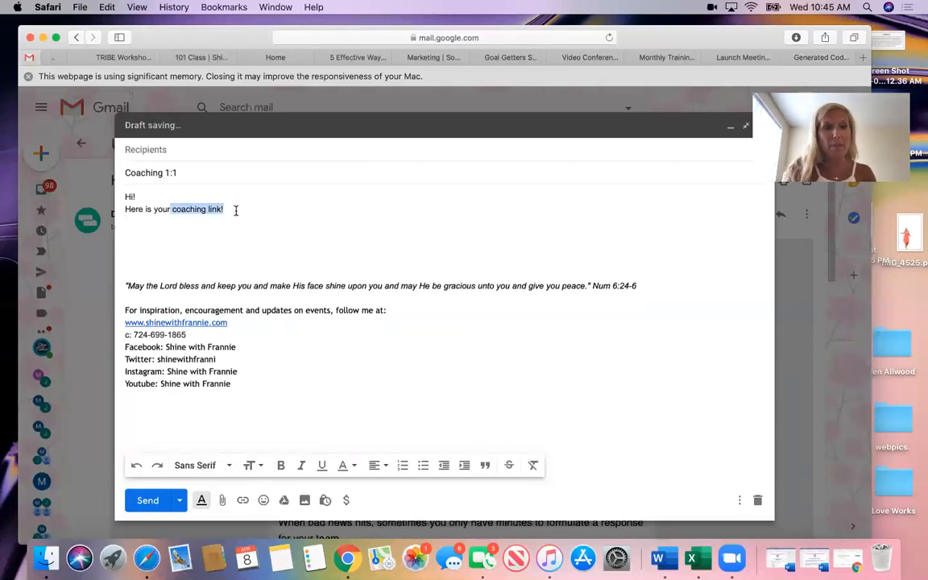
key("super+k")
key("super+v")
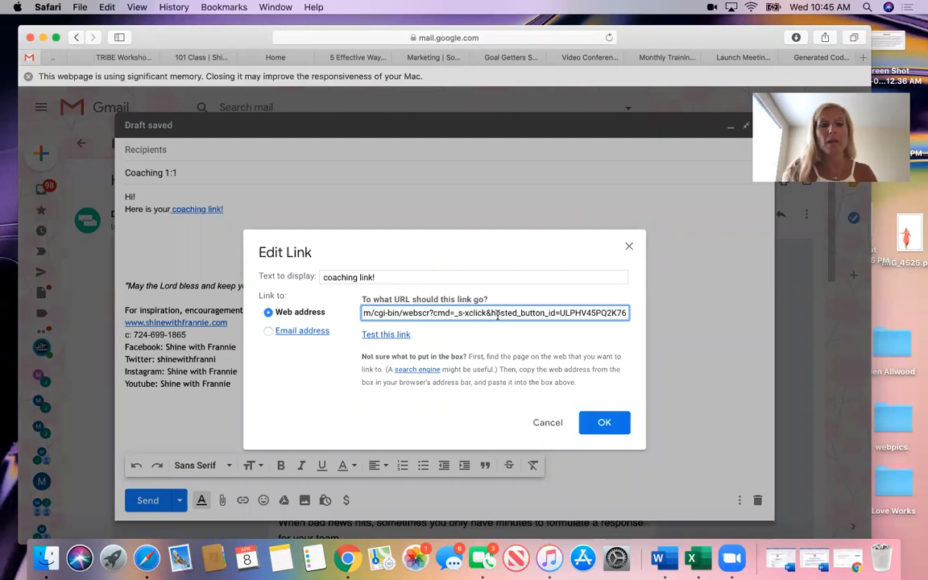
left_click(603, 423)
left_click(153, 251)
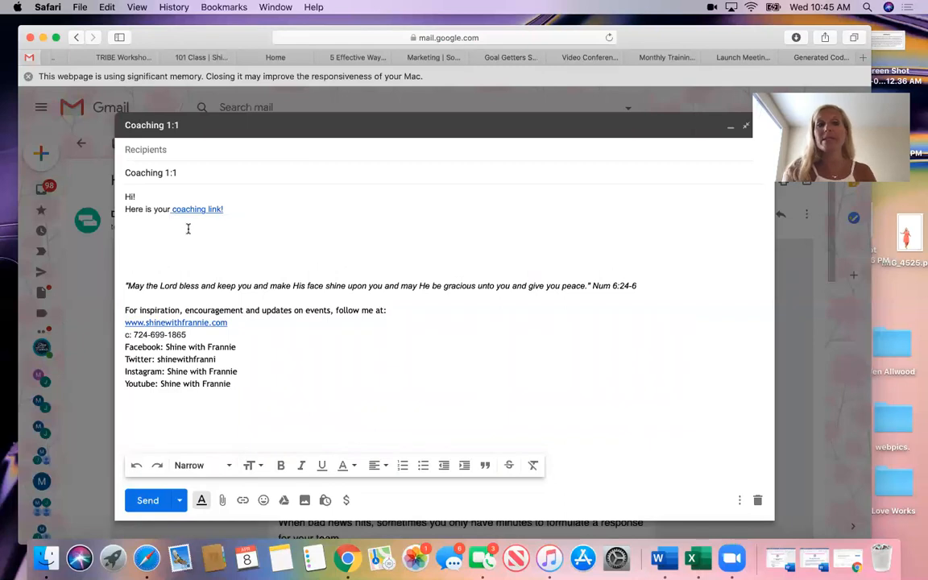